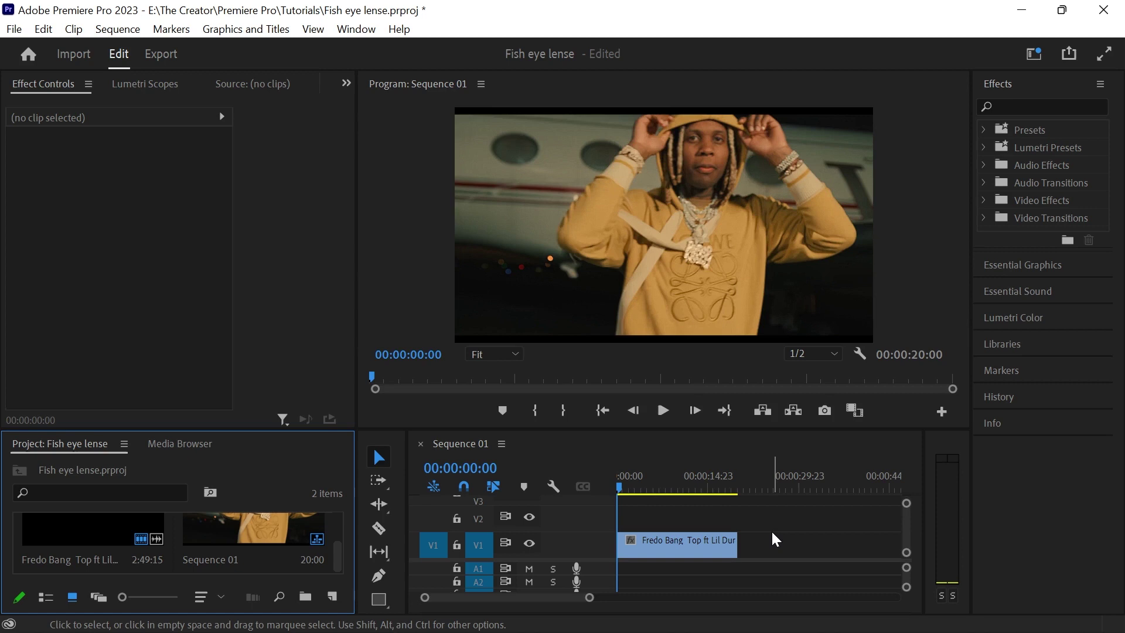
Create a black color matte named Fish Eye with the default video settings.
click(332, 595)
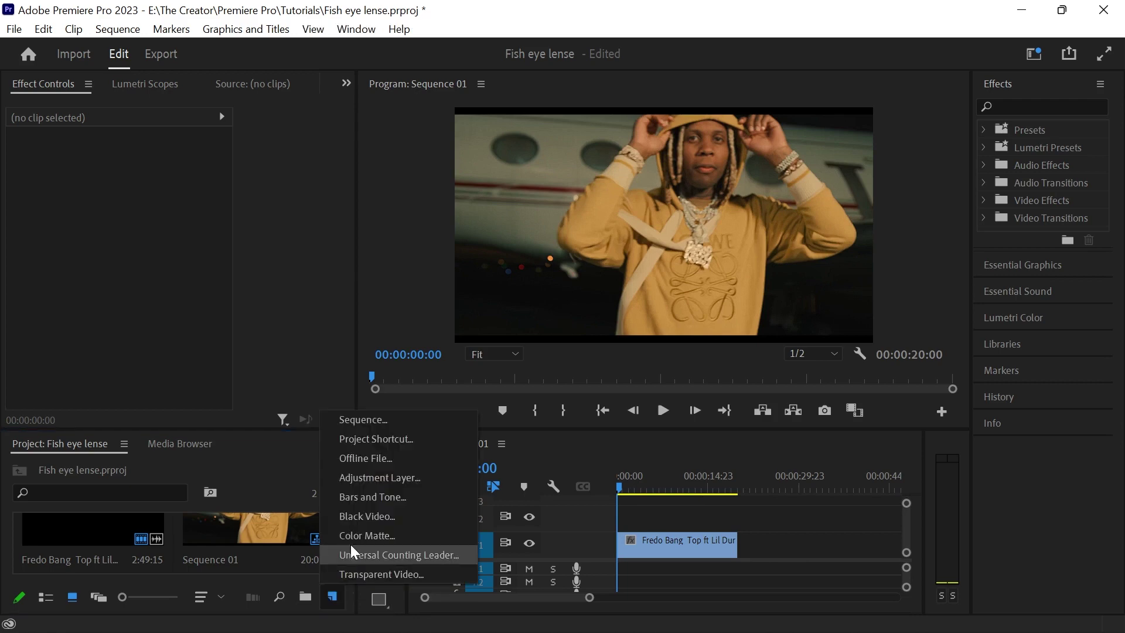
click(378, 535)
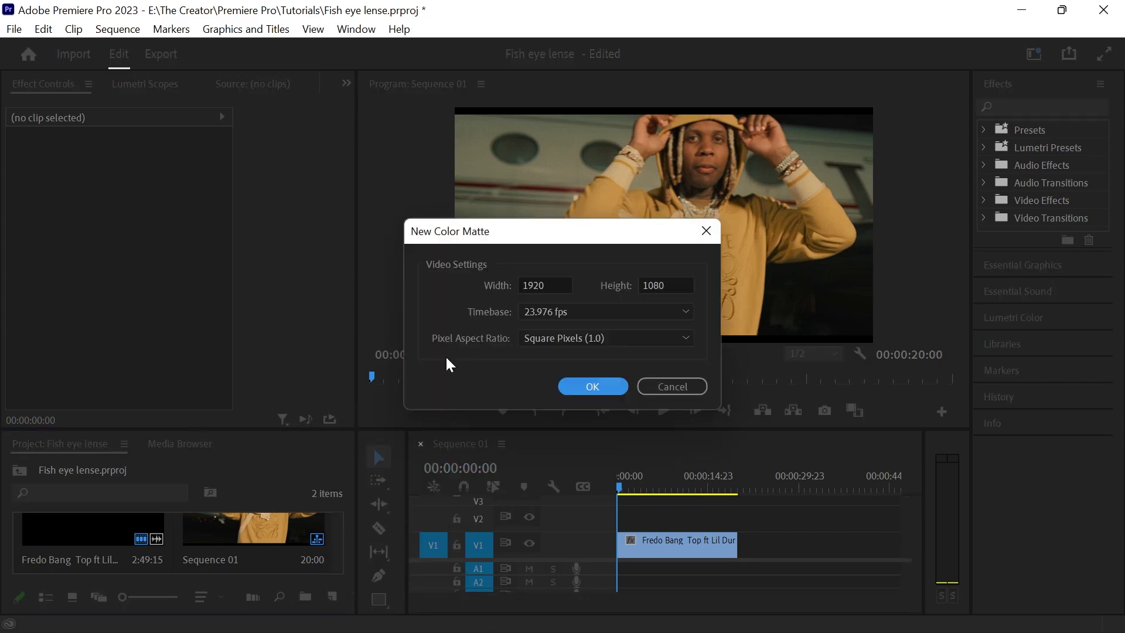
click(585, 386)
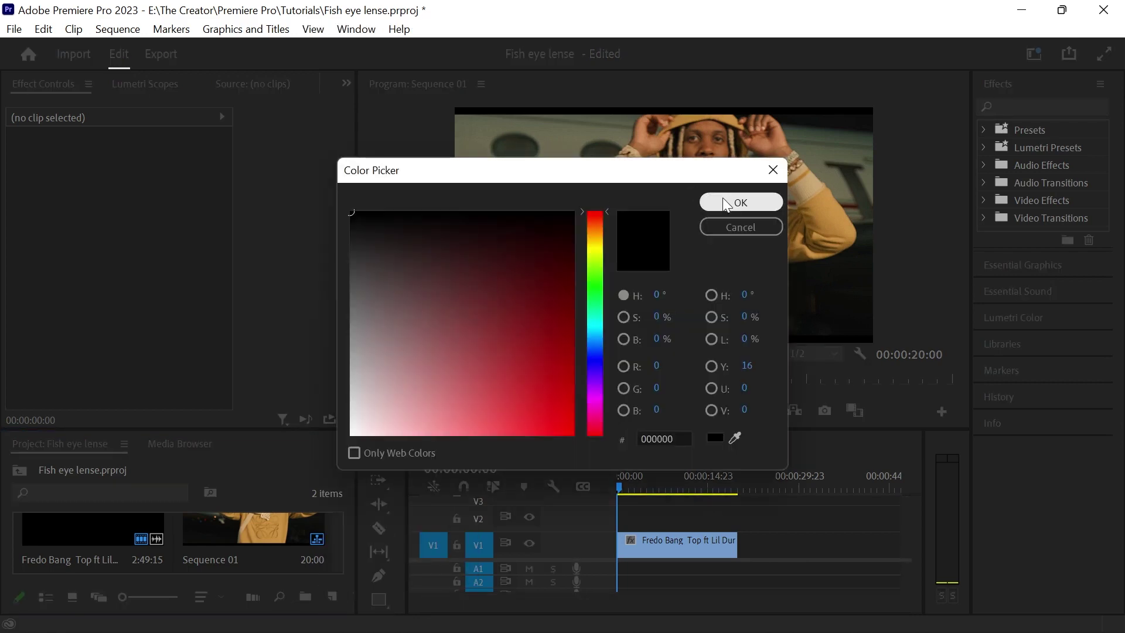
click(738, 198)
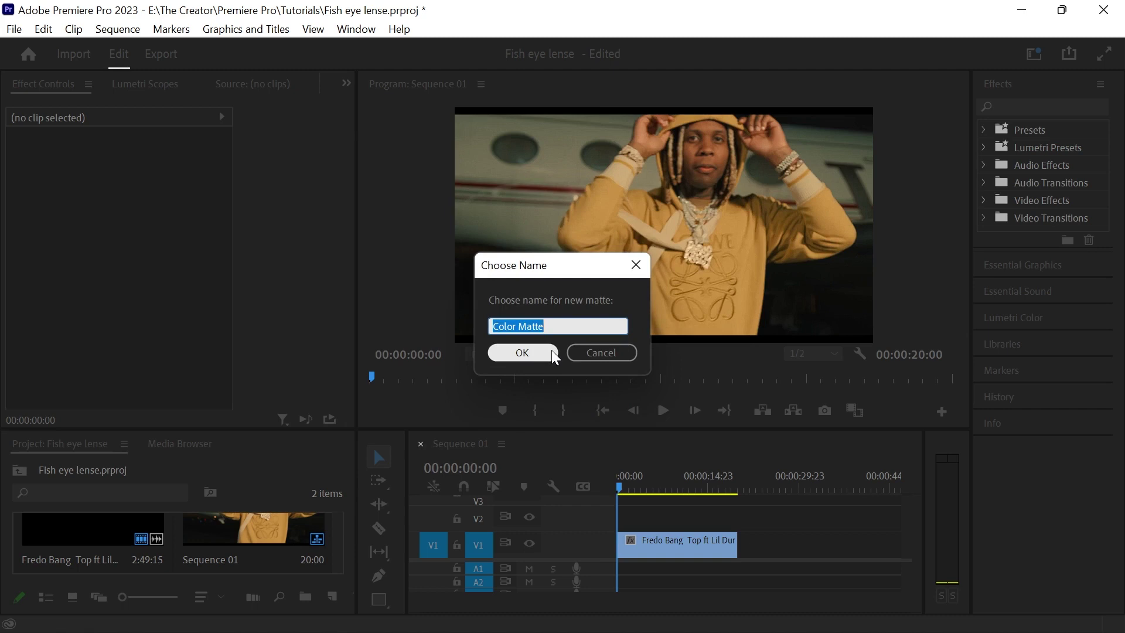
text(Fish)
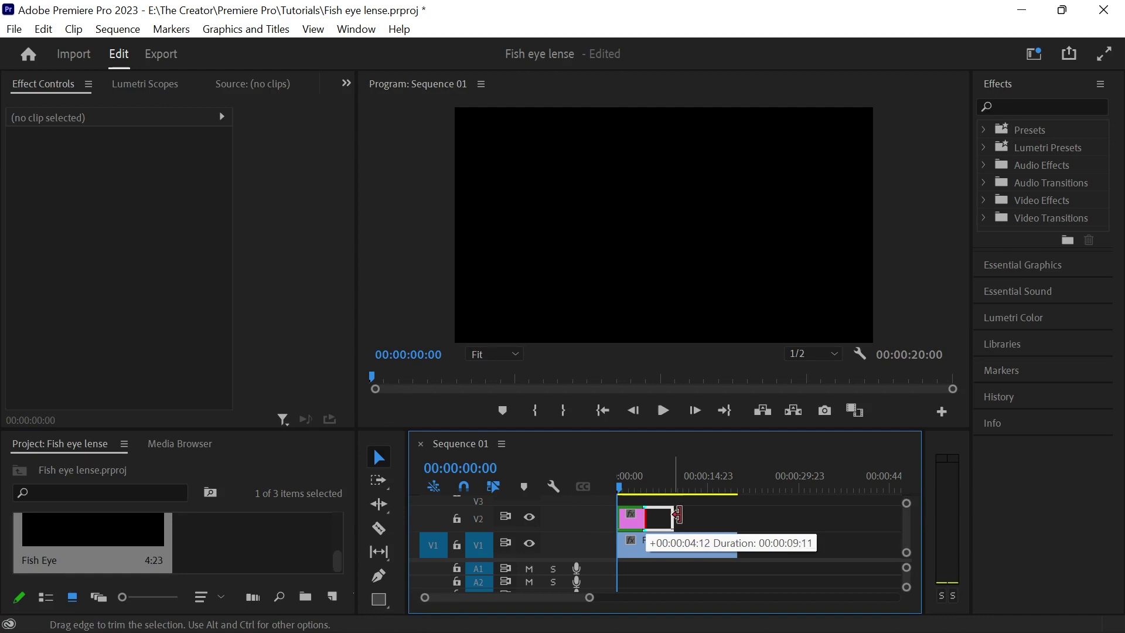
Stretch the Fish Eye matte to the video's length and add an ellipse opacity mask.
drag(677, 517, 736, 516)
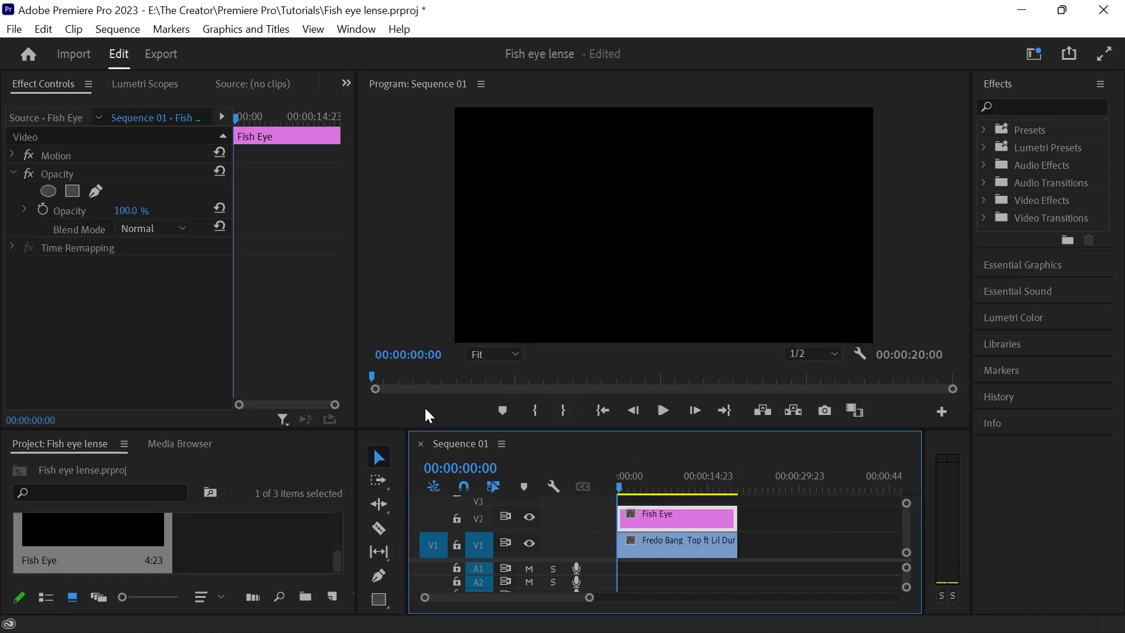
click(48, 191)
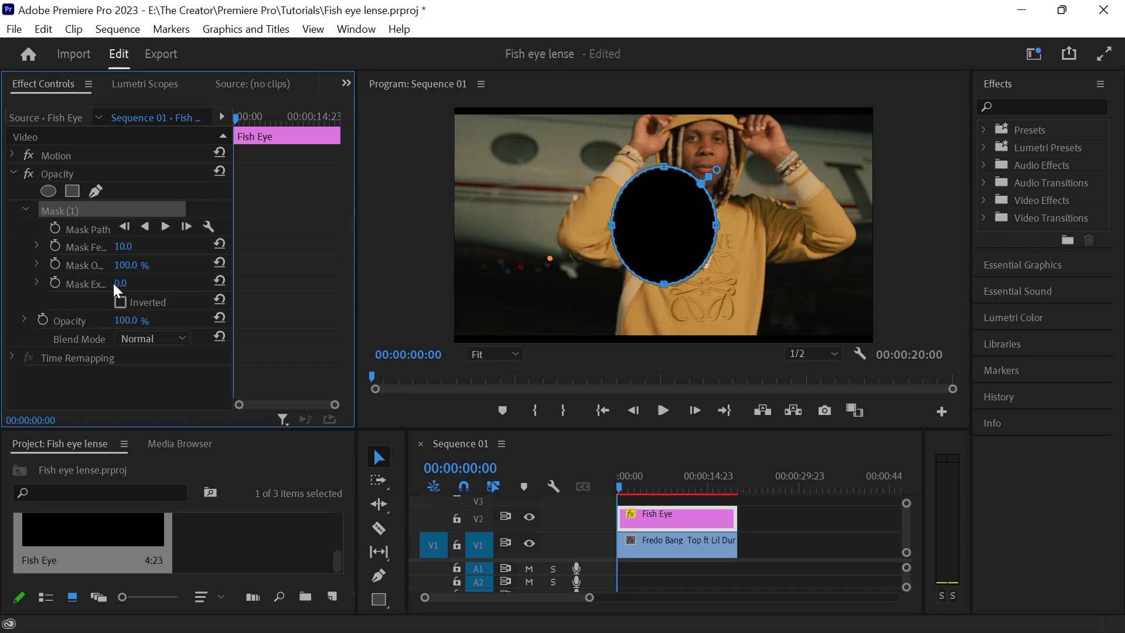
drag(118, 283, 263, 283)
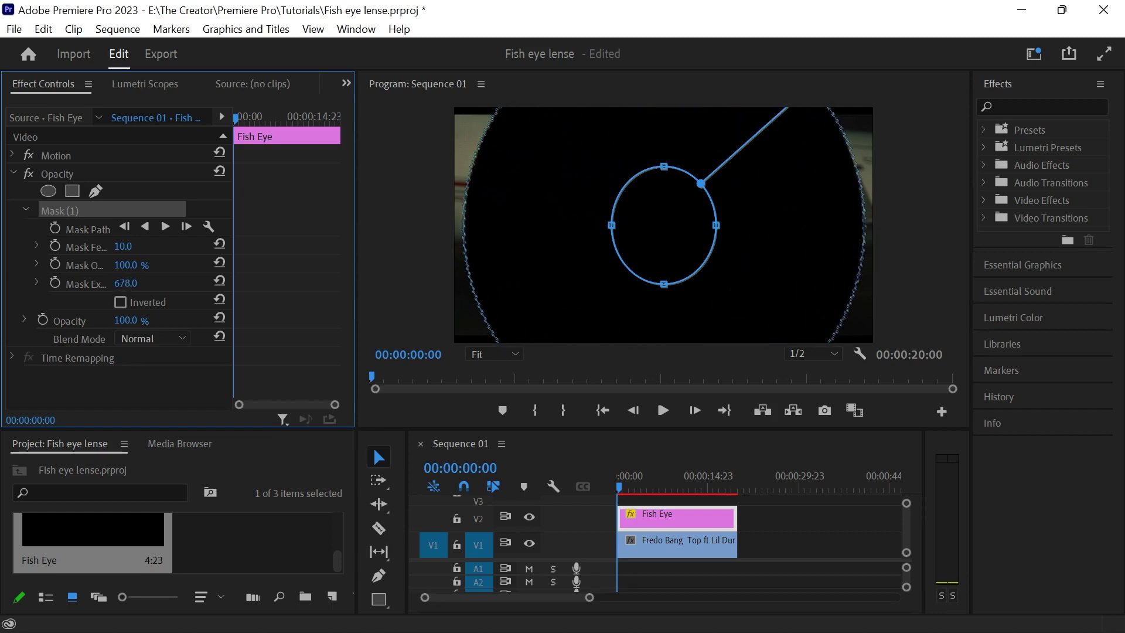
Set the matte's Mask Expansion to 672, invert the mask, and feather it to 15.
drag(141, 284, 137, 283)
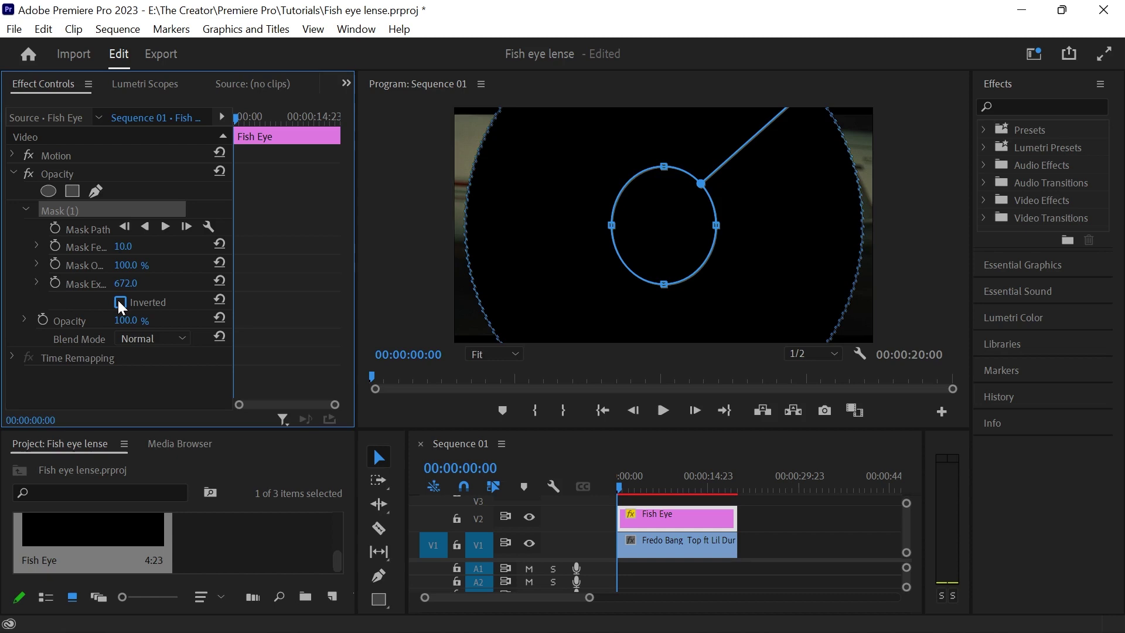
click(121, 303)
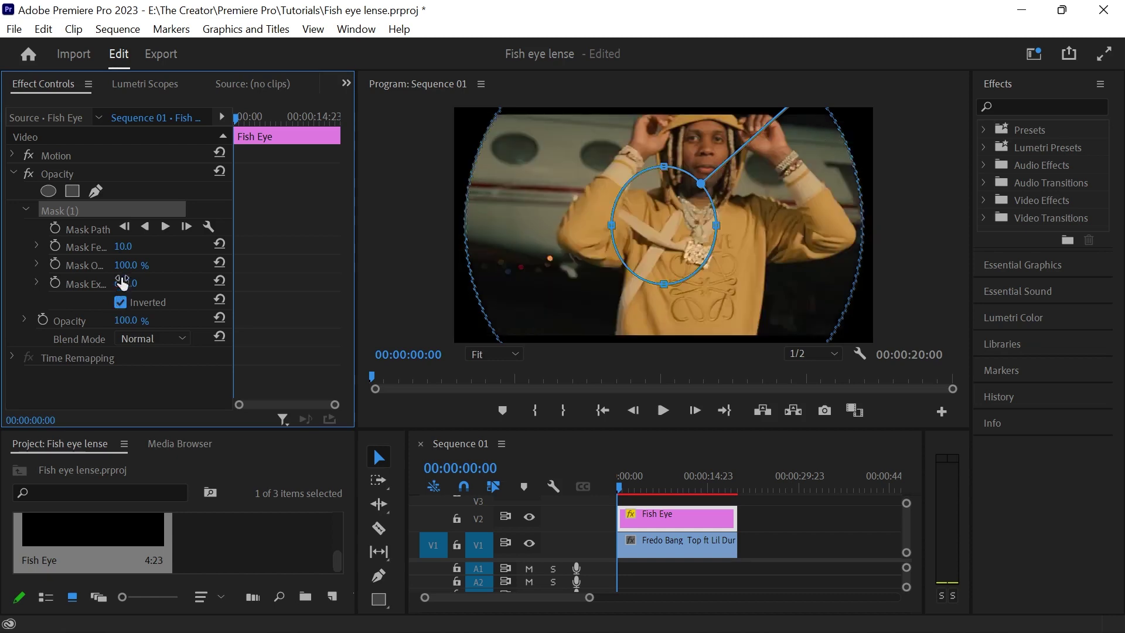
drag(122, 247, 128, 246)
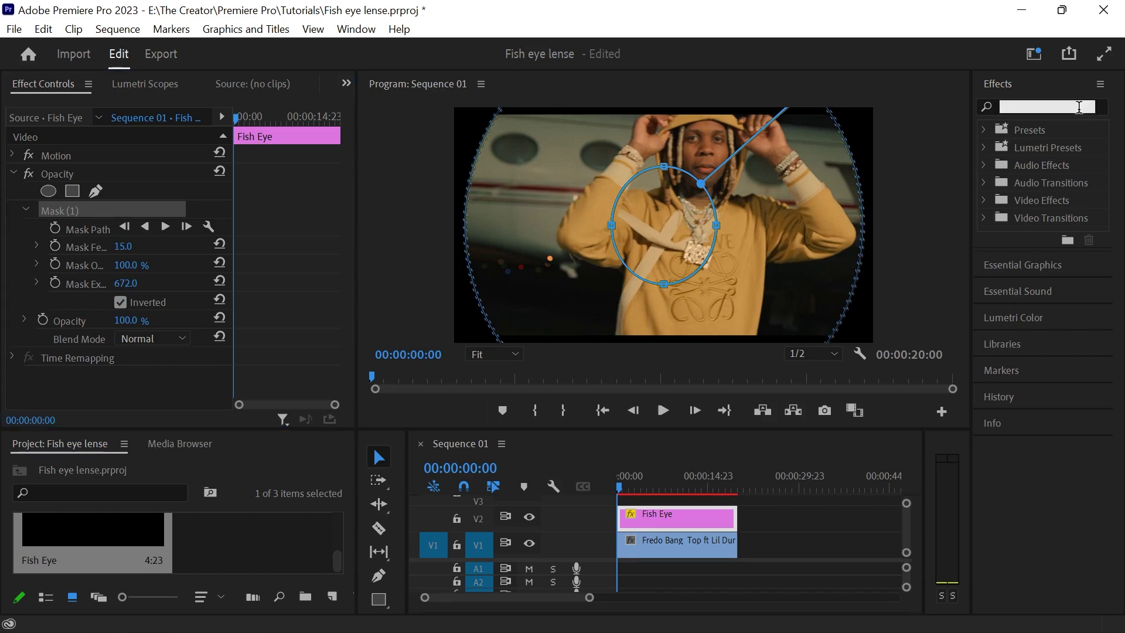
Apply Lens Distortion to the music video clip with Curvature set to 100.
click(1046, 106)
text(lens di)
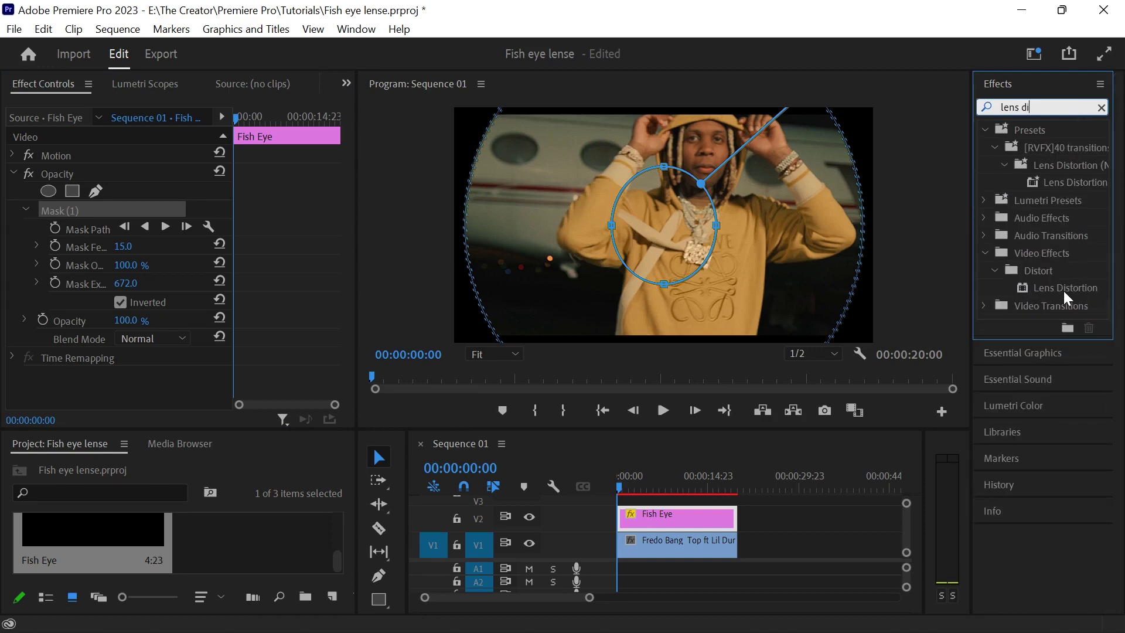
drag(1063, 289, 692, 545)
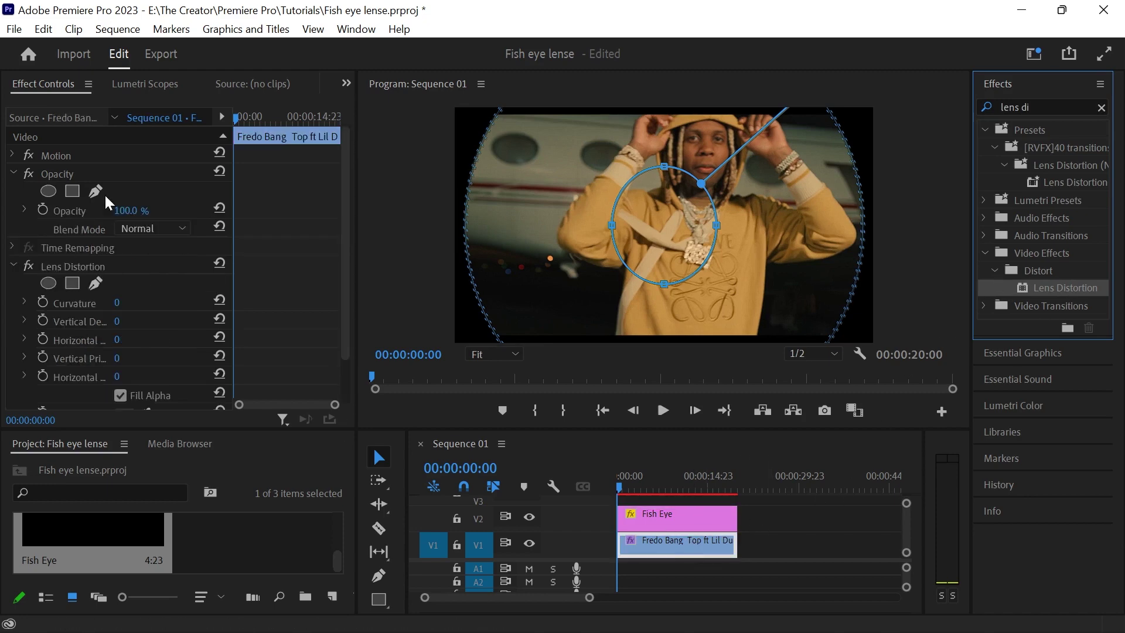
click(116, 304)
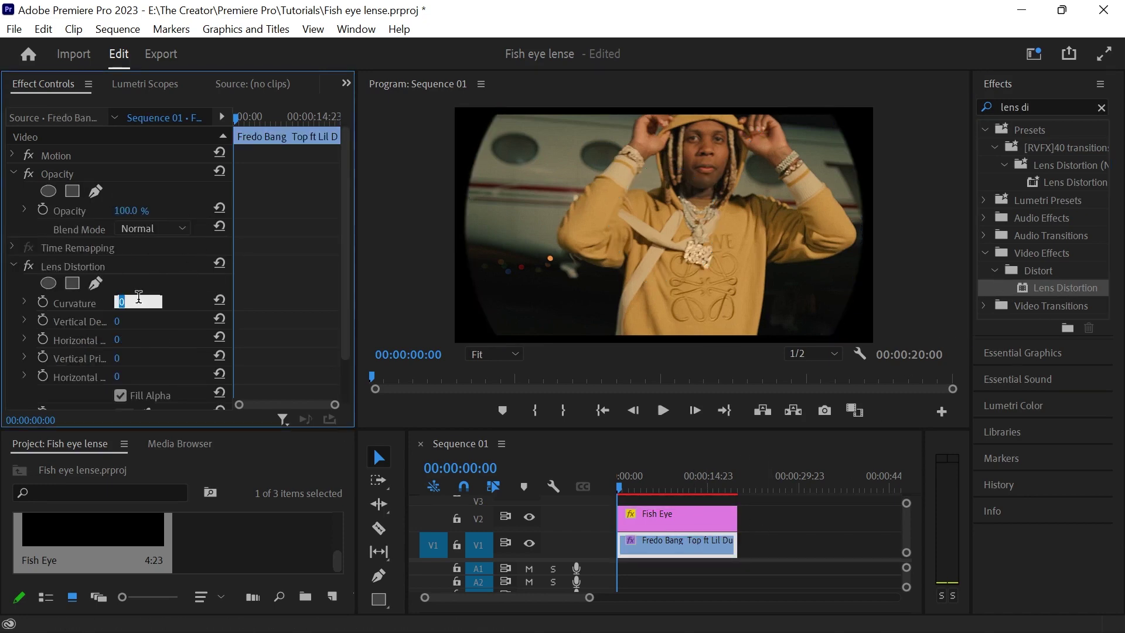
text(100)
key(Return)
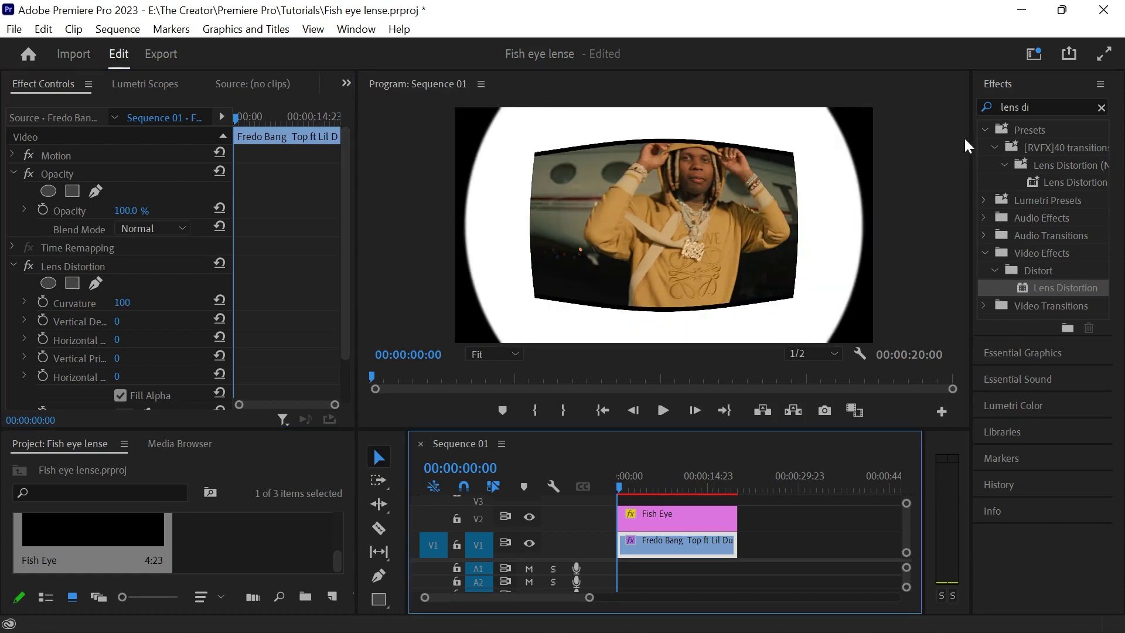
click(1037, 106)
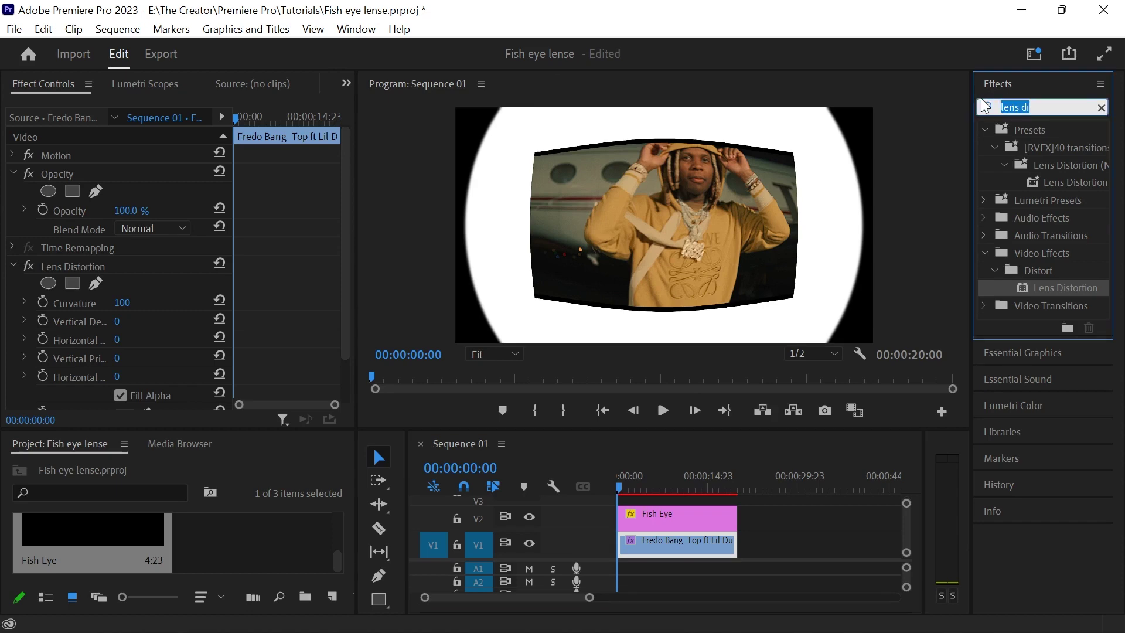
text(transform)
Apply Transform to the music video clip and scale it to about 203.
click(1055, 234)
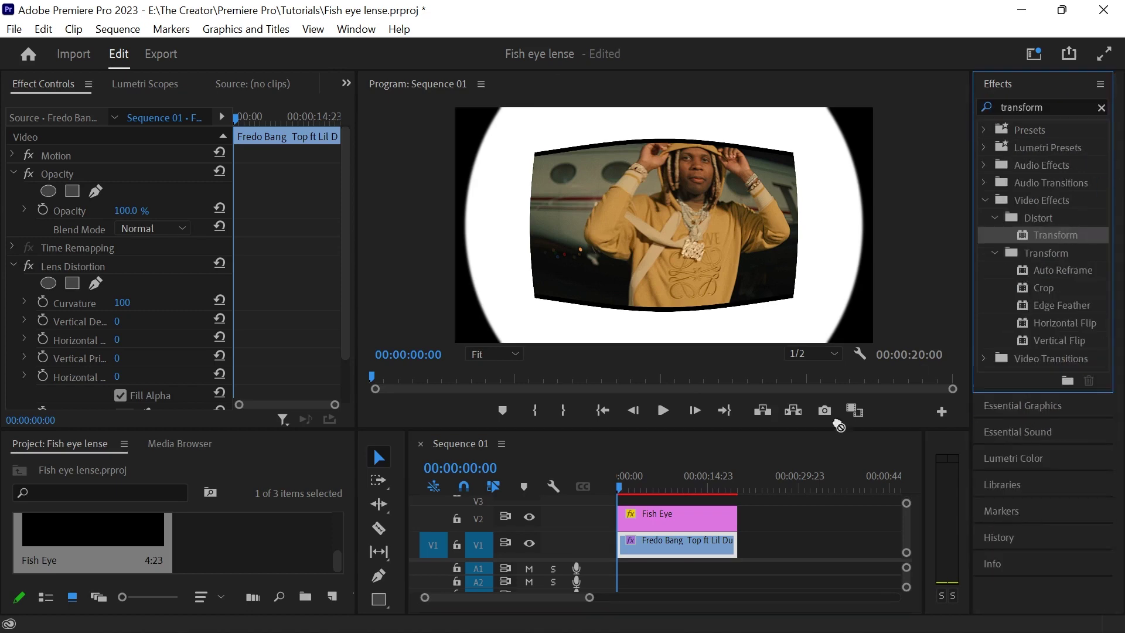
drag(840, 426, 697, 542)
drag(343, 219, 335, 344)
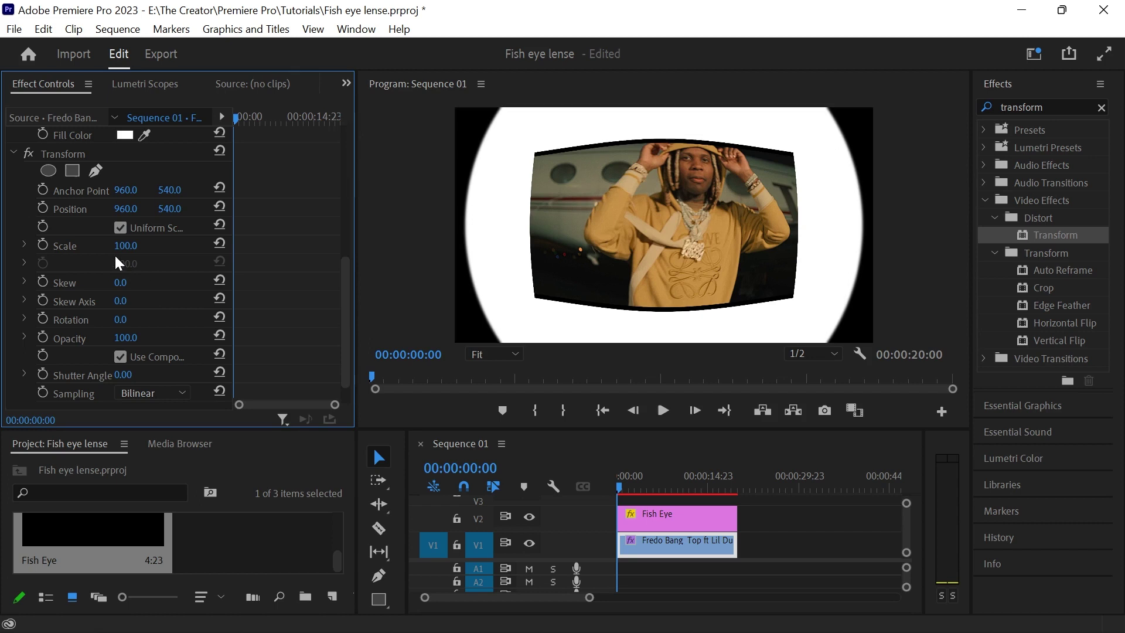
drag(126, 246, 374, 447)
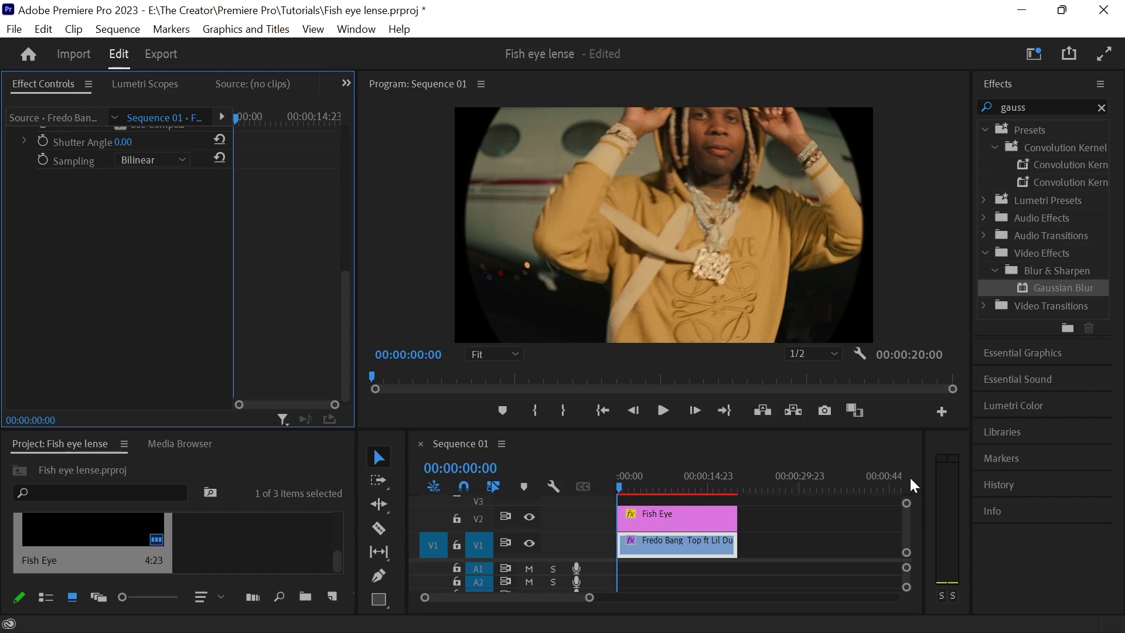
Apply Gaussian Blur to the music video clip with an ellipse mask expanded to 640.
drag(1081, 288, 713, 551)
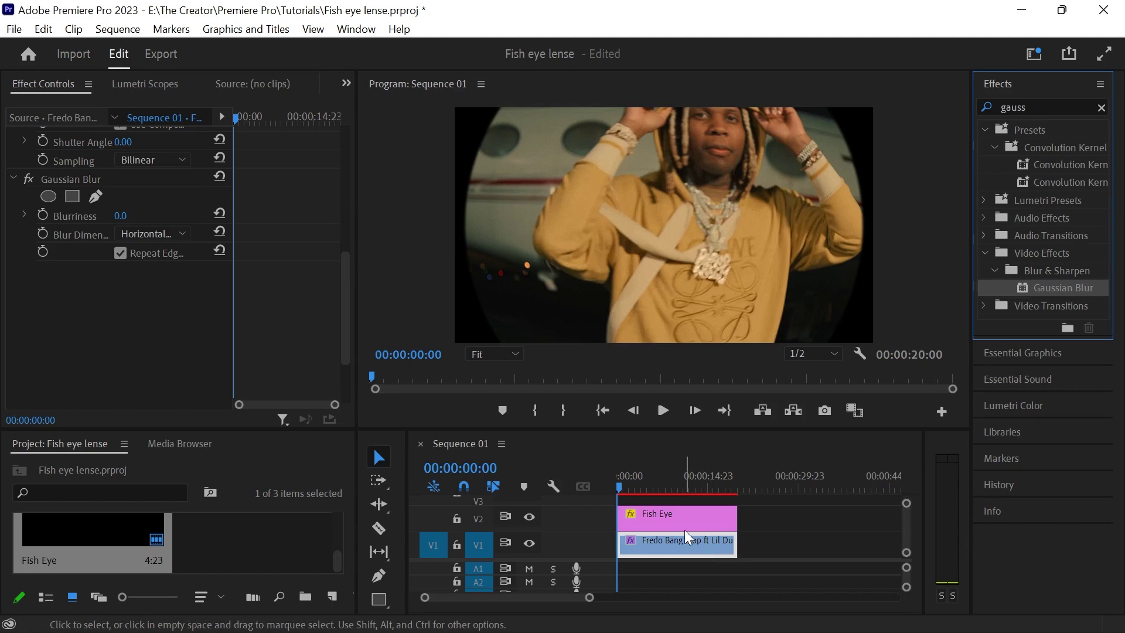
click(49, 195)
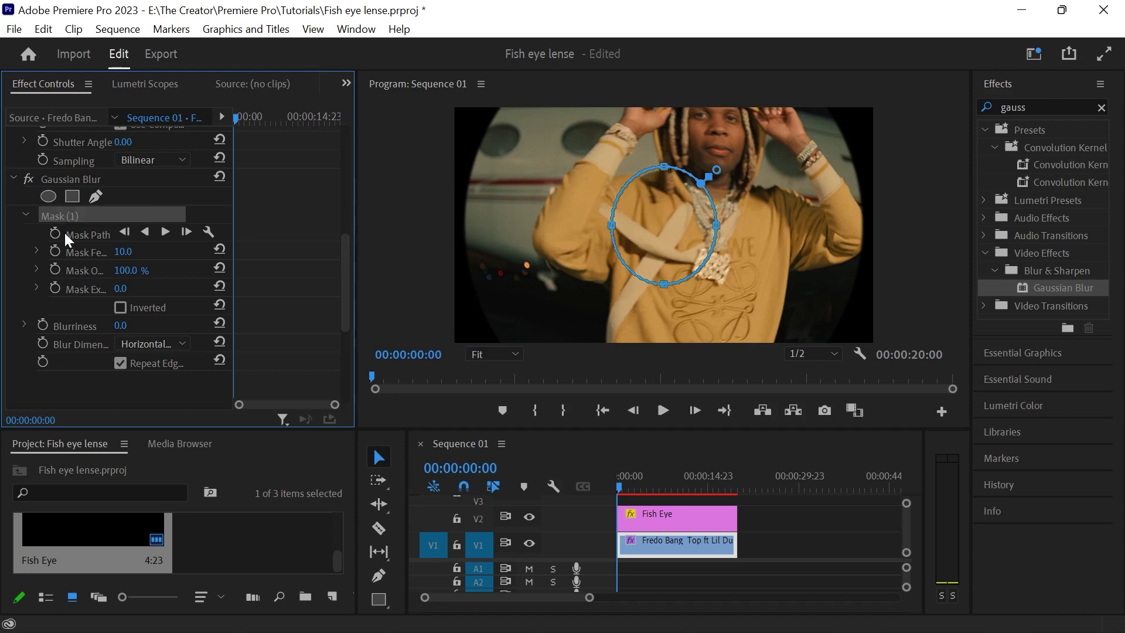
drag(120, 288, 278, 289)
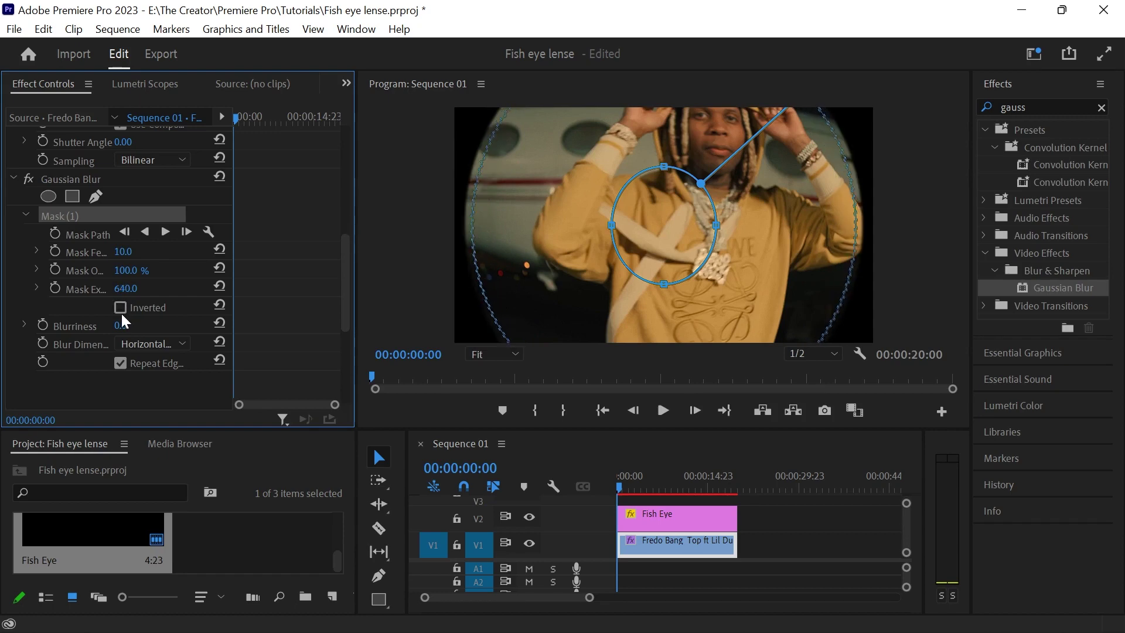
Invert the blur mask, set Blurriness to 60 and Mask Feather to 55.
click(120, 308)
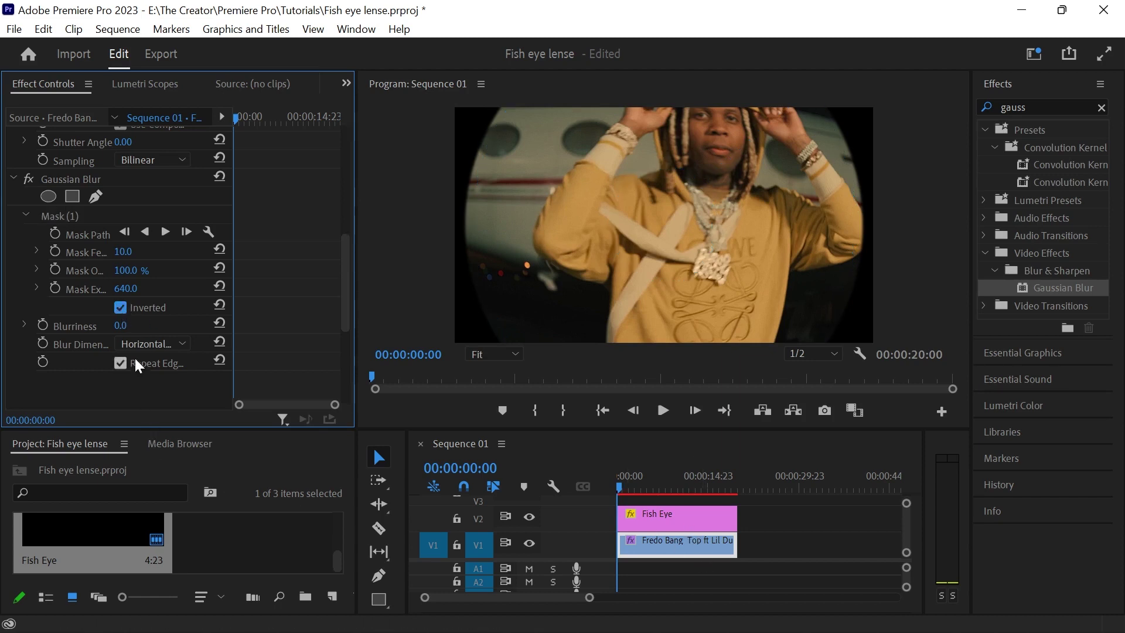
click(117, 325)
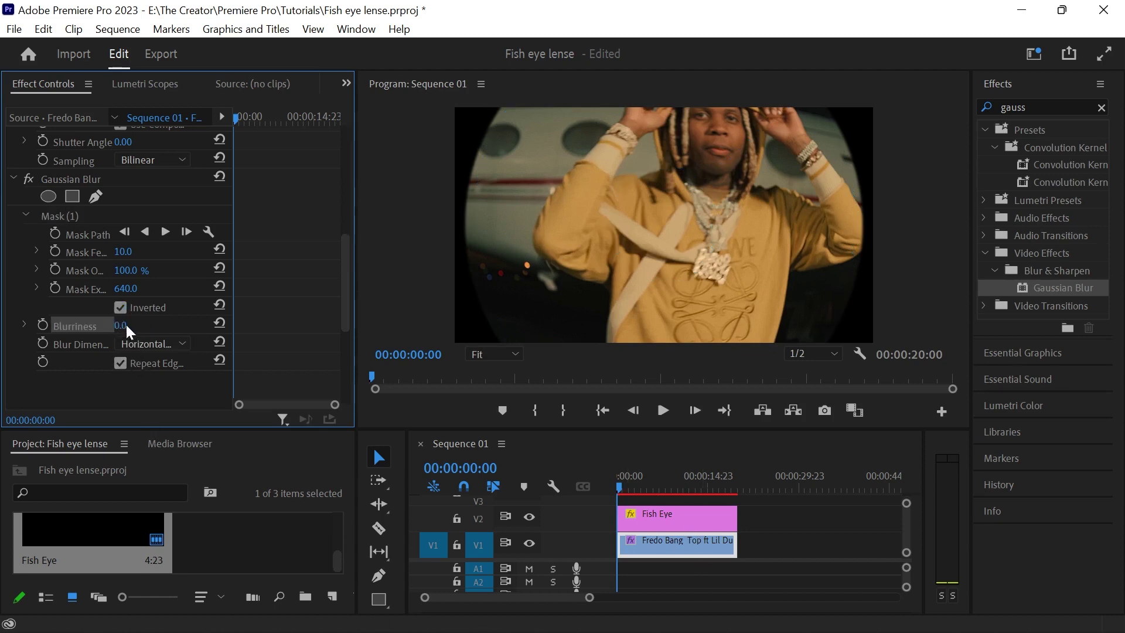
click(659, 548)
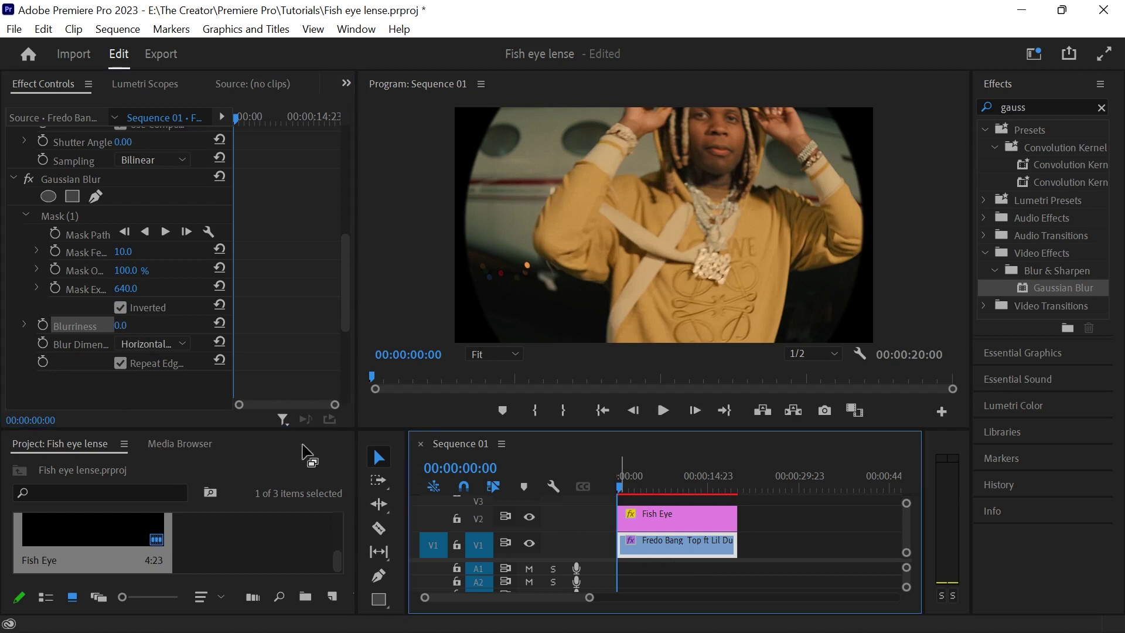
click(123, 326)
text(51)
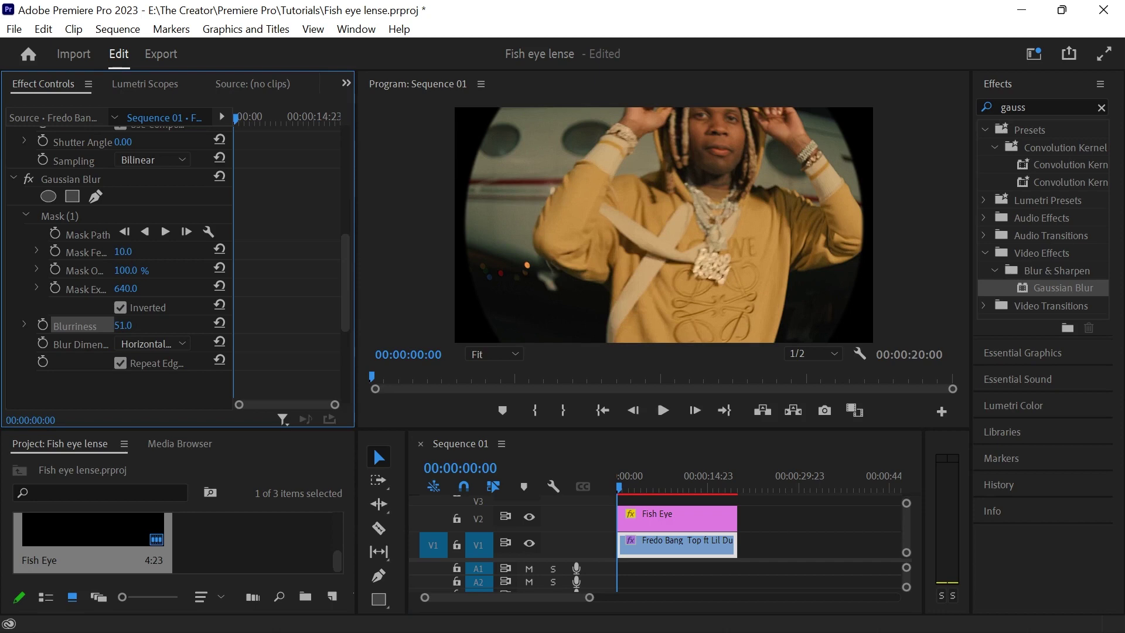
drag(122, 326, 125, 325)
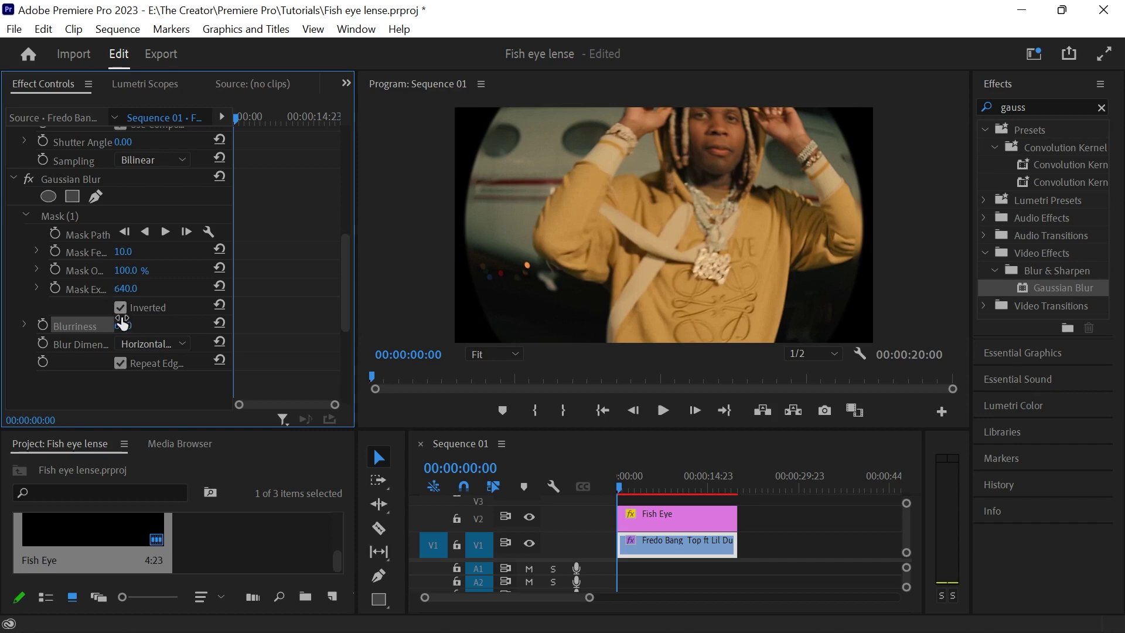
drag(123, 252, 136, 254)
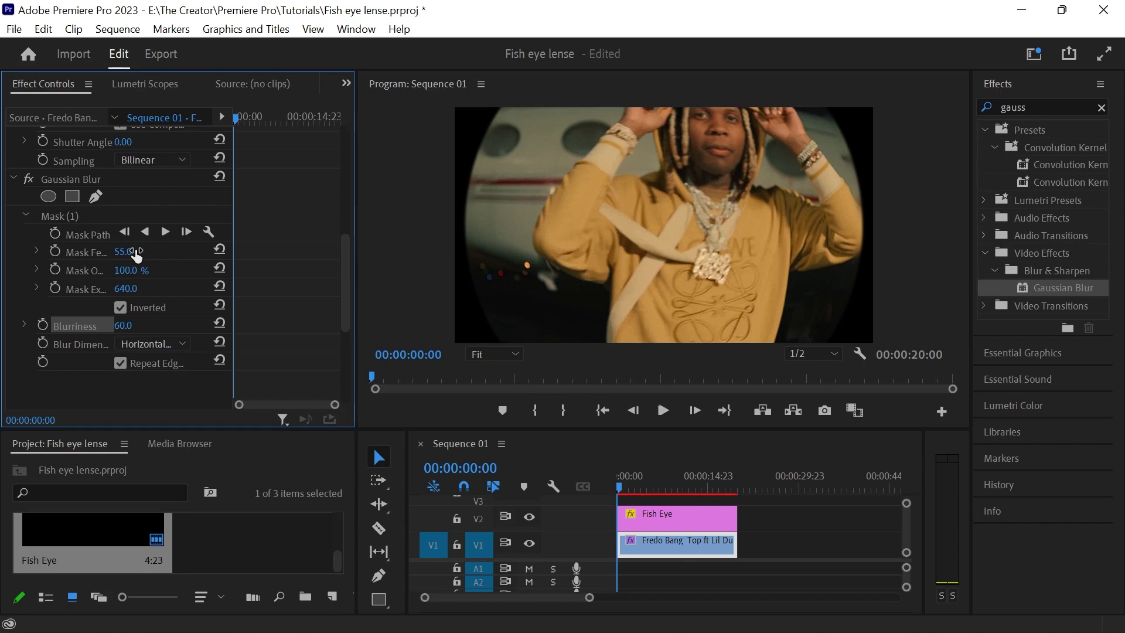